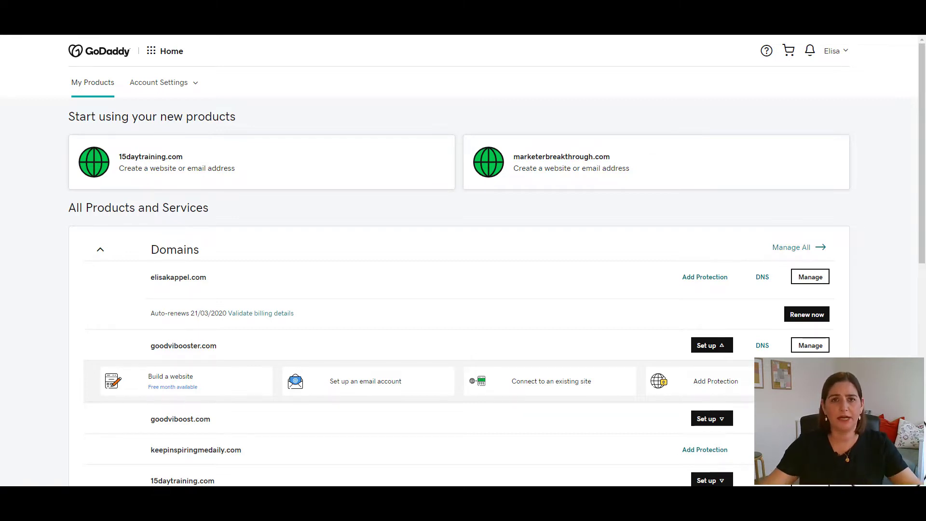
# Step: Open marketerbreakthrough.com from the GoDaddy Domains list to view its settings
pyautogui.scroll(-4, 434, 284)
pyautogui.scroll(2, 426, 298)
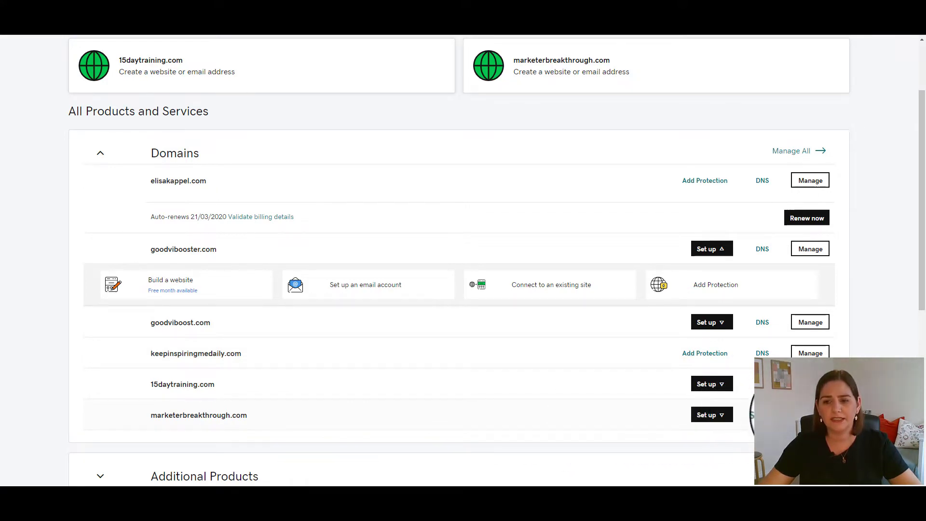
pyautogui.click(752, 414)
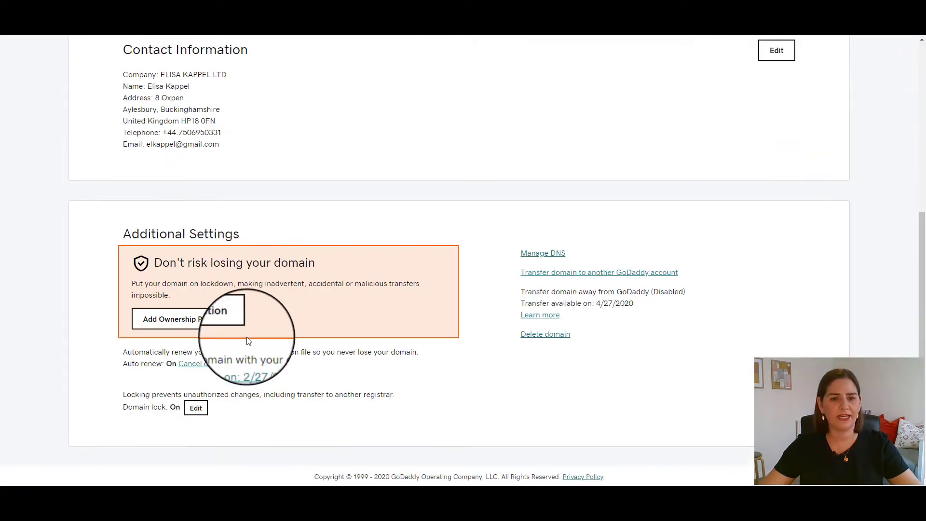
# Step: Open Manage DNS for marketerbreakthrough.com from Additional Settings
pyautogui.click(538, 256)
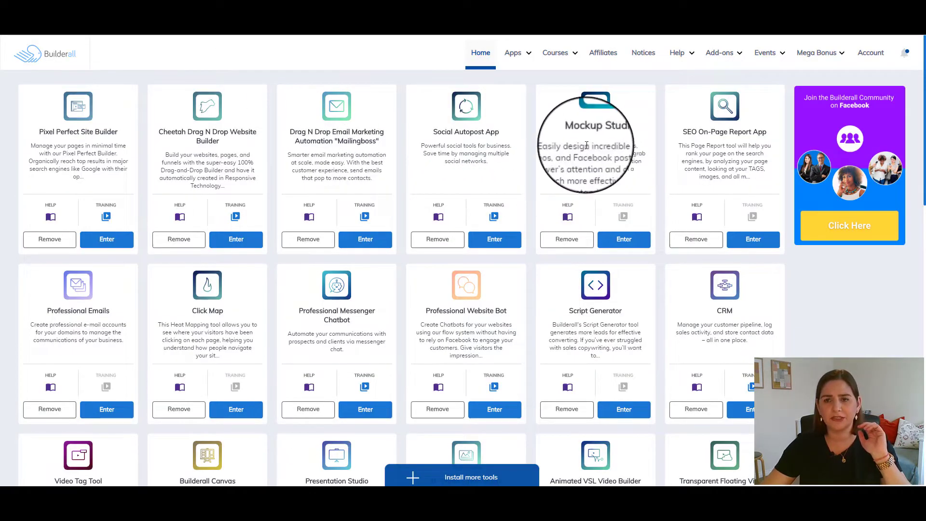
# Step: Open the Builderall Name Servers article under Support's Domains and Hosting questions
pyautogui.click(677, 53)
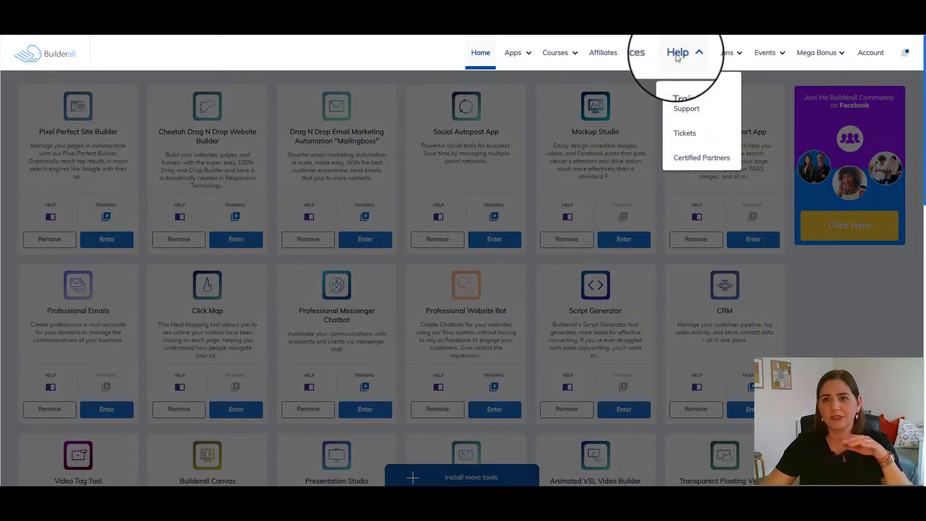
pyautogui.click(682, 111)
pyautogui.click(460, 310)
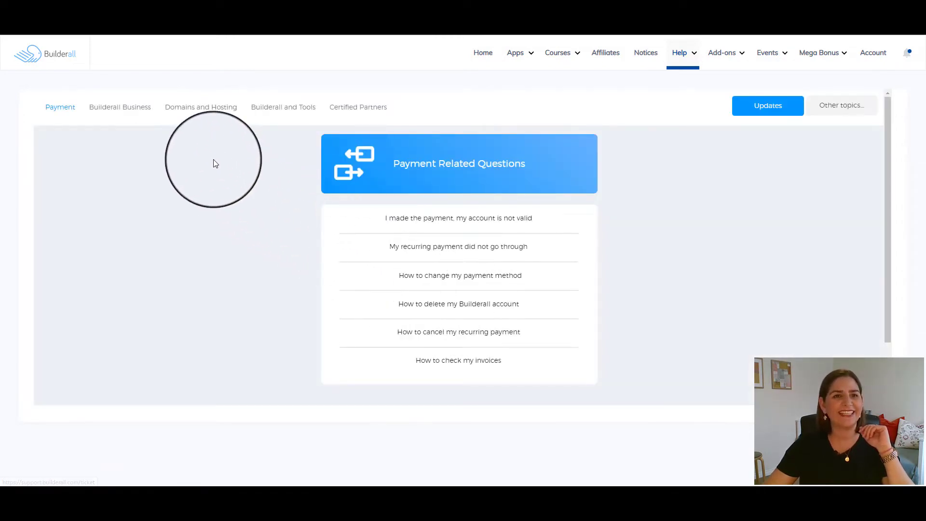
pyautogui.click(188, 114)
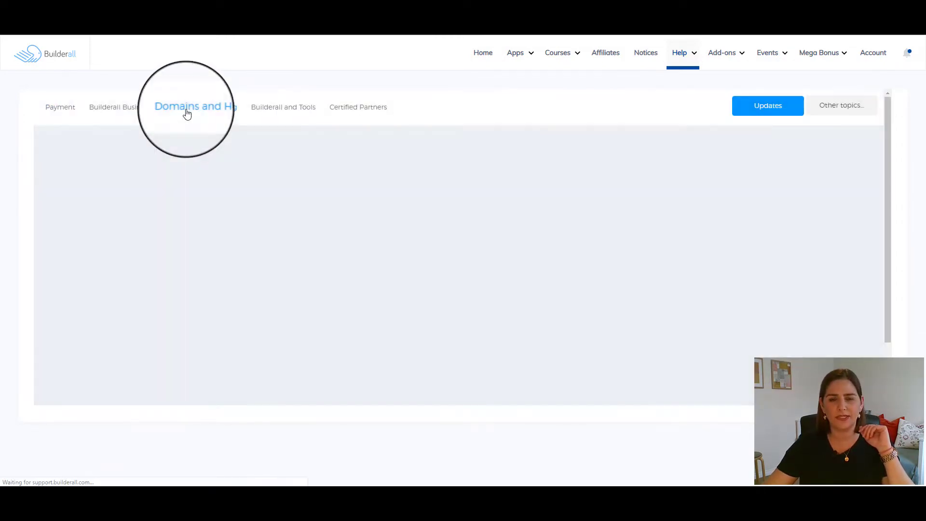
pyautogui.click(445, 221)
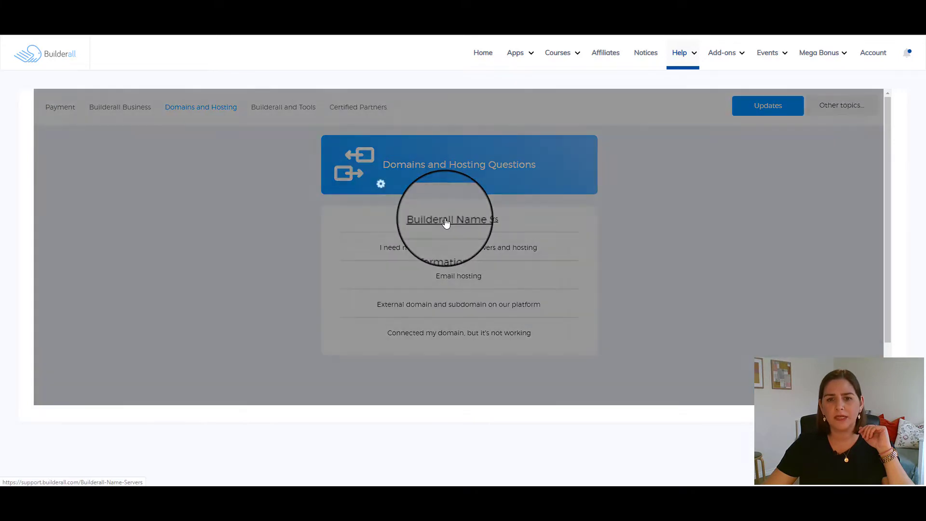
# Step: Copy the CDN nameserver ns3.l4dns.com and go back to the GoDaddy DNS page
pyautogui.scroll(-3, 270, 251)
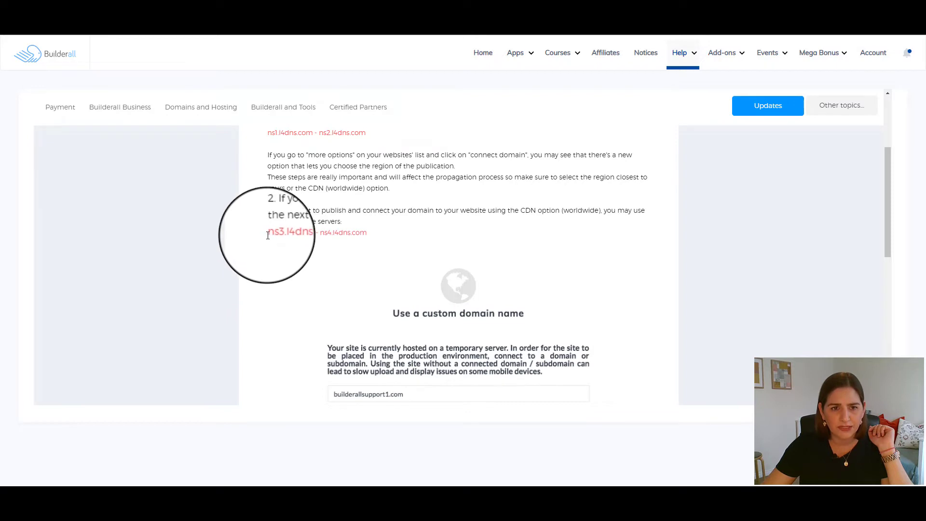
pyautogui.moveTo(269, 233); pyautogui.dragTo(315, 231)
pyautogui.hotkey('ctrl', 'c')
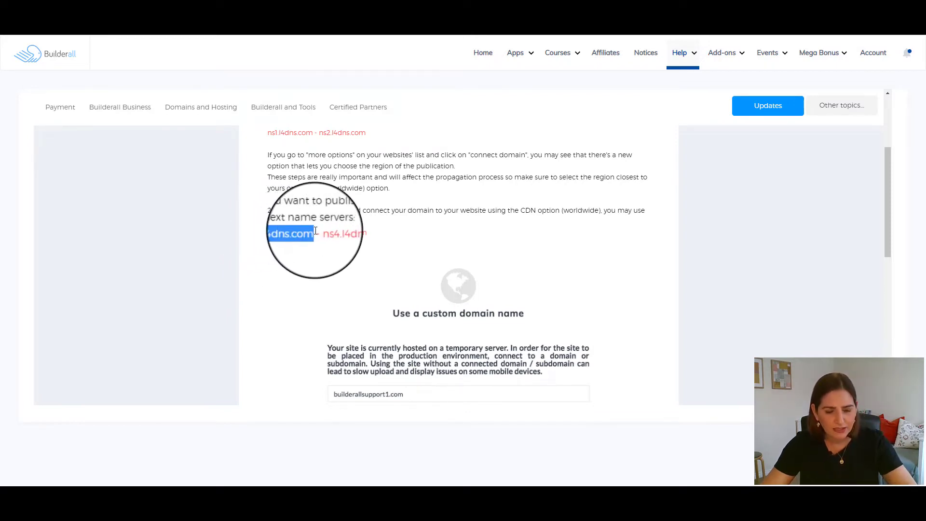
pyautogui.click(434, 17)
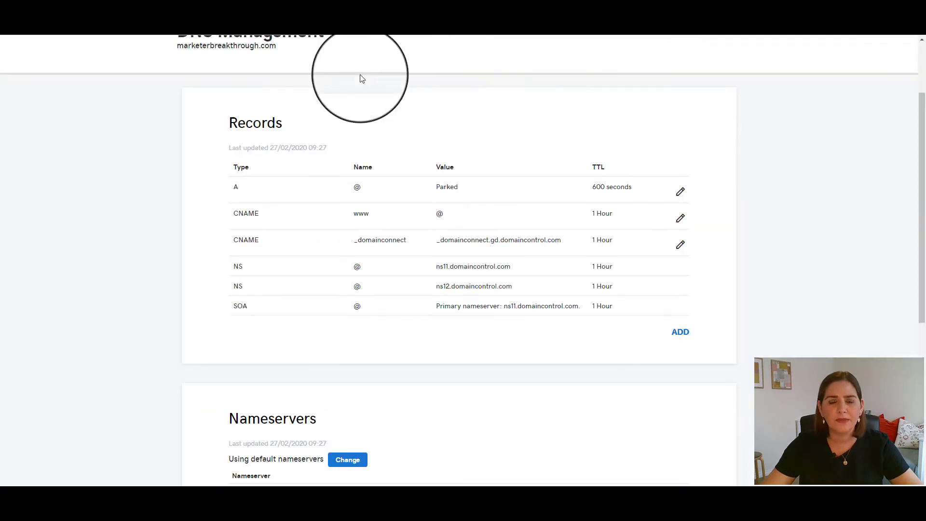
# Step: Switch marketerbreakthrough.com's nameservers to the enter-my-own-nameservers option
pyautogui.scroll(-4, 453, 343)
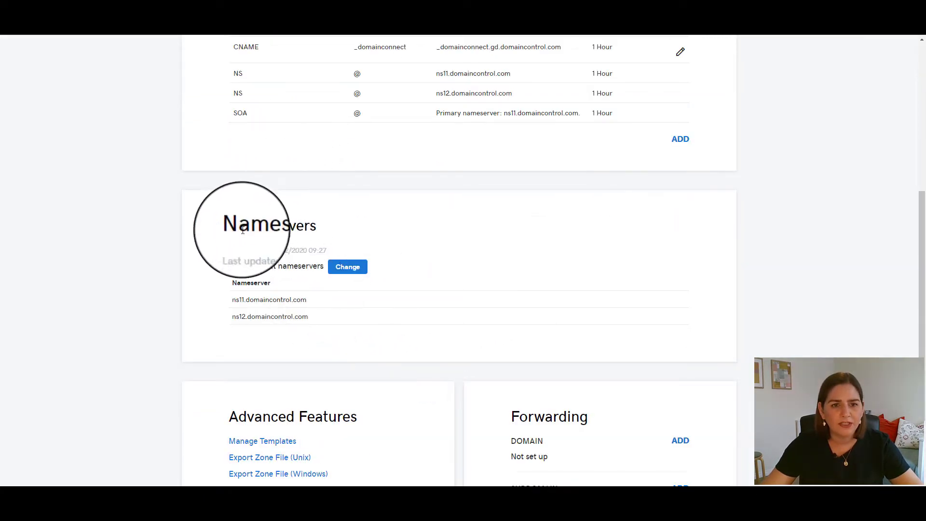
pyautogui.click(346, 272)
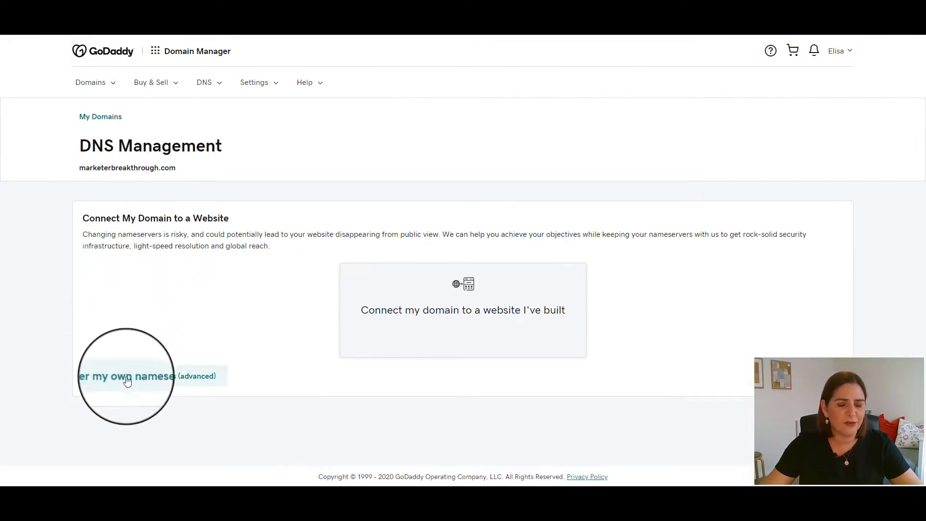
pyautogui.click(139, 387)
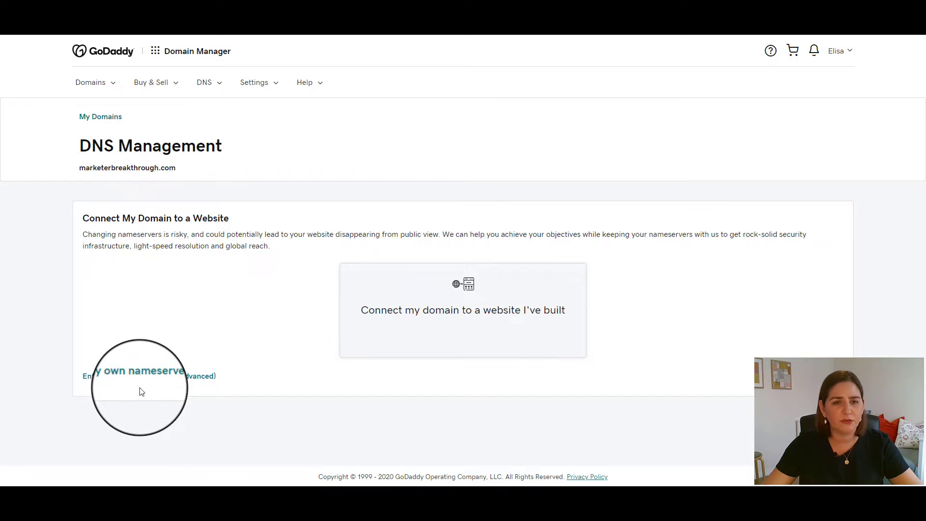
pyautogui.click(140, 389)
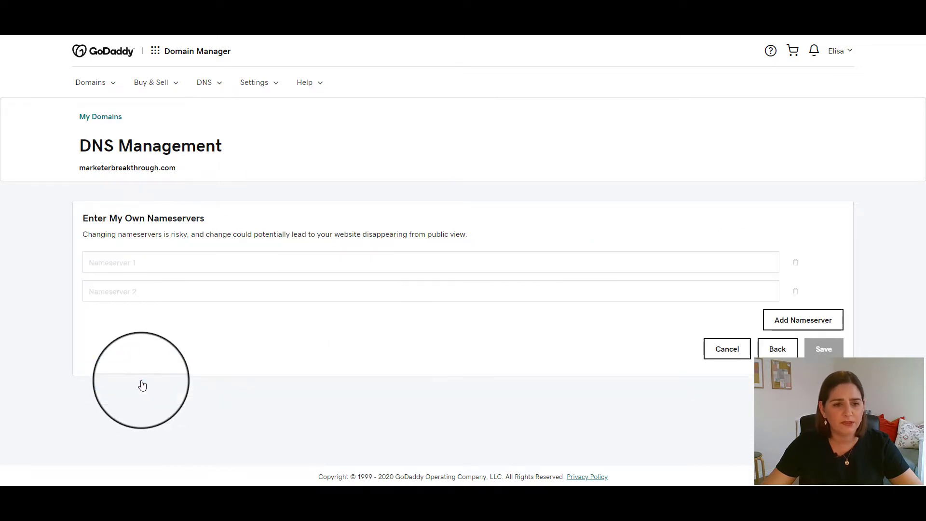
# Step: Enter ns3.l4dns.com and ns4.l4dns.com as the two nameservers and save
pyautogui.click(127, 260)
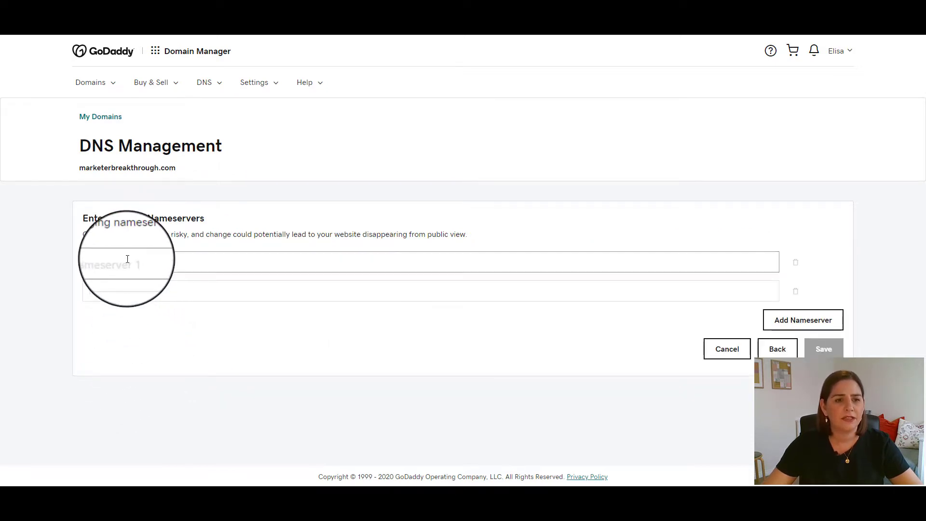
pyautogui.hotkey('ctrl', 'v')
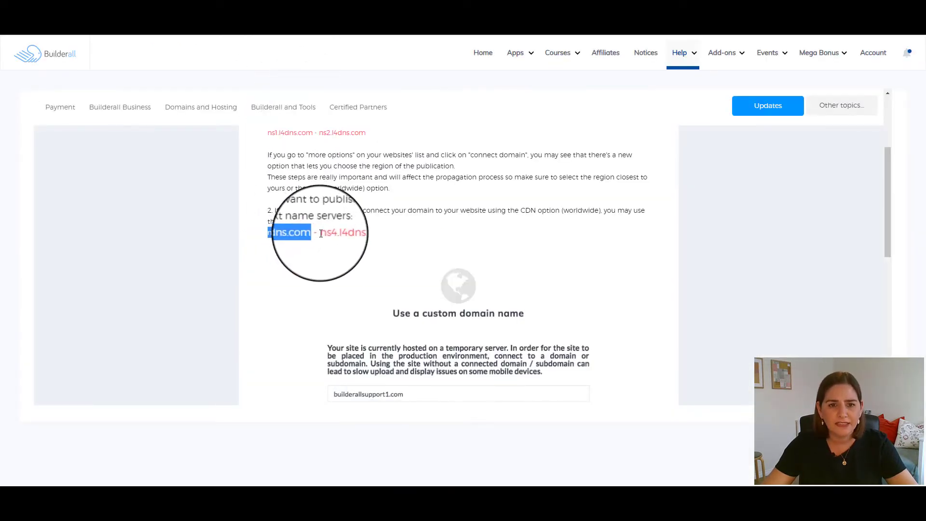
pyautogui.moveTo(320, 233); pyautogui.dragTo(365, 233)
pyautogui.hotkey('ctrl', 'c')
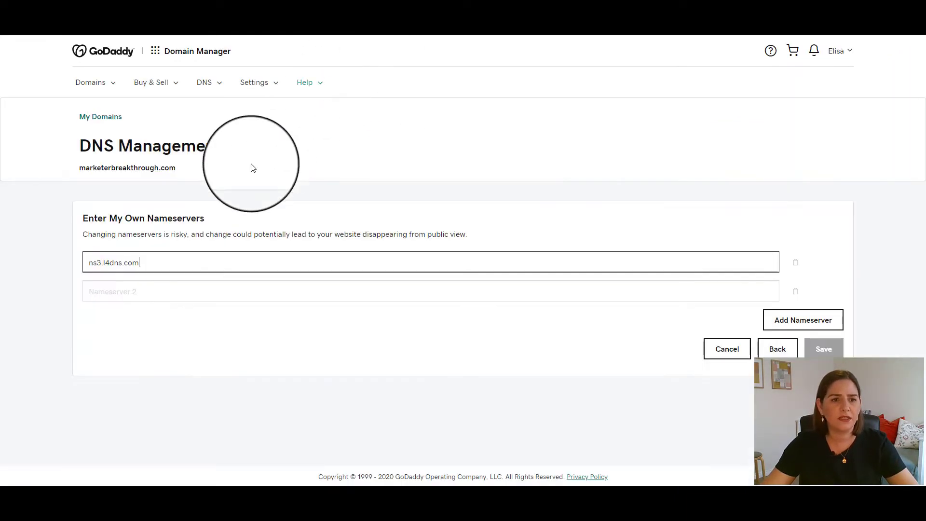
pyautogui.click(117, 290)
pyautogui.hotkey('ctrl', 'v')
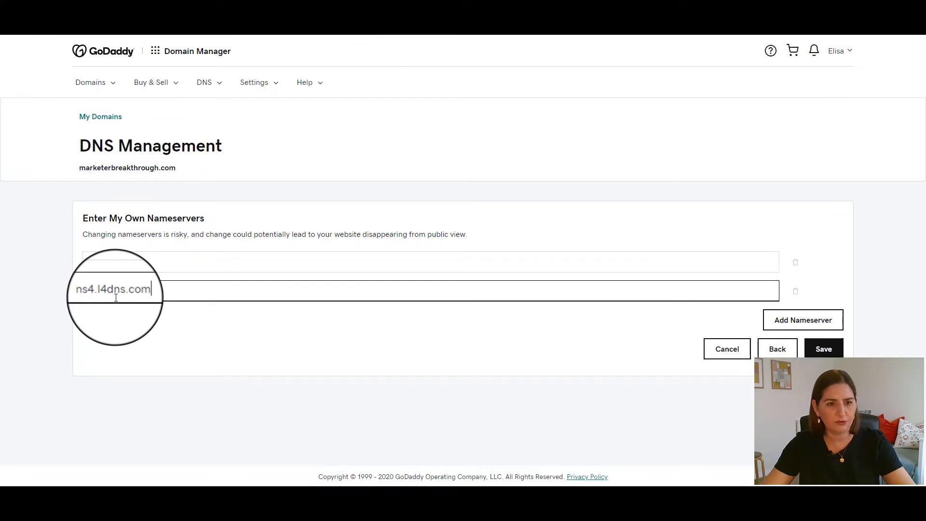
pyautogui.click(824, 349)
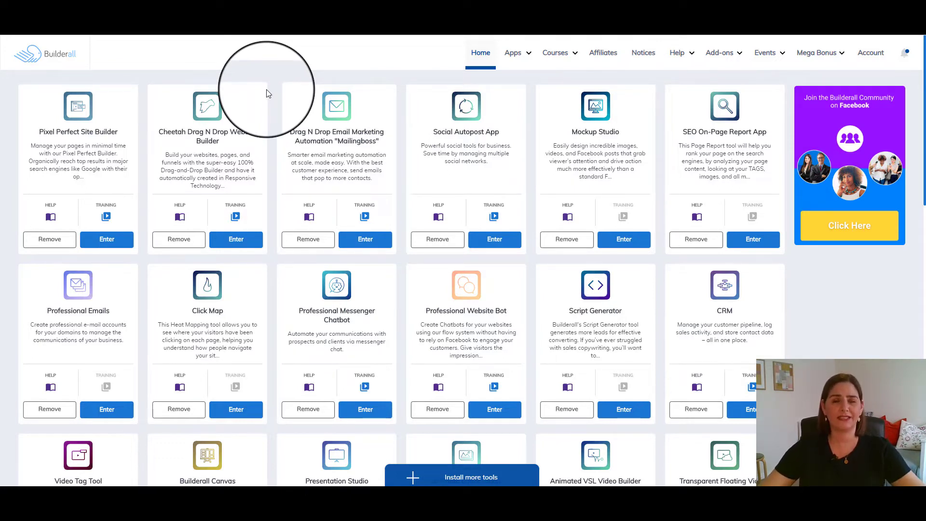
# Step: In Cheetah, open the unpublished FORM TEST site for editing
pyautogui.click(237, 242)
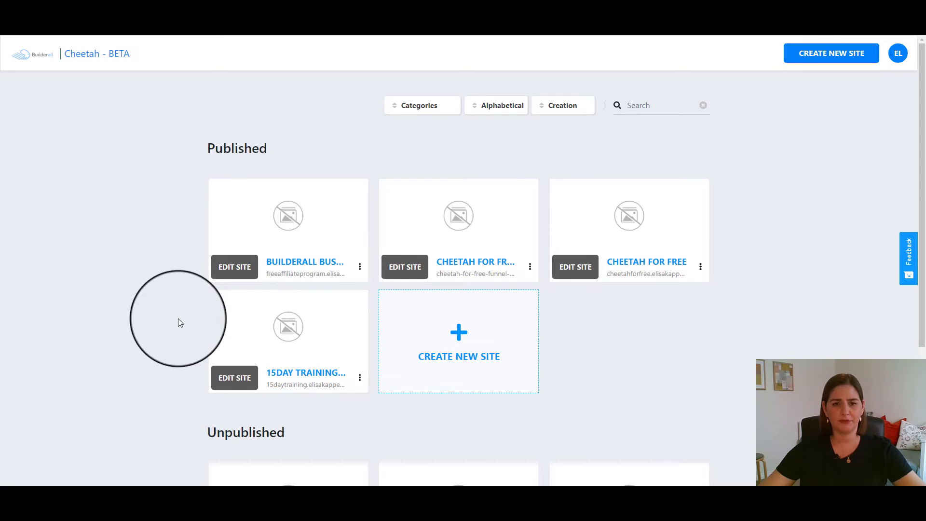
pyautogui.scroll(-4, 178, 318)
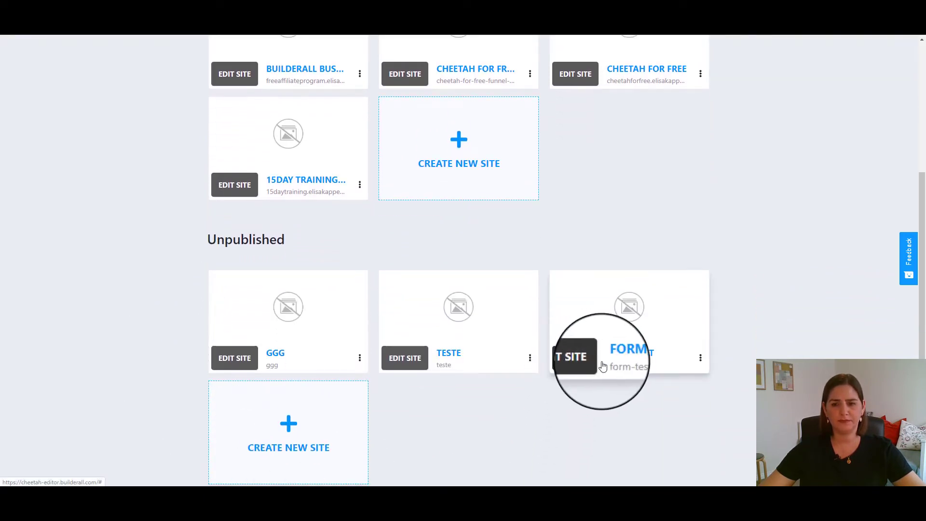
pyautogui.click(580, 366)
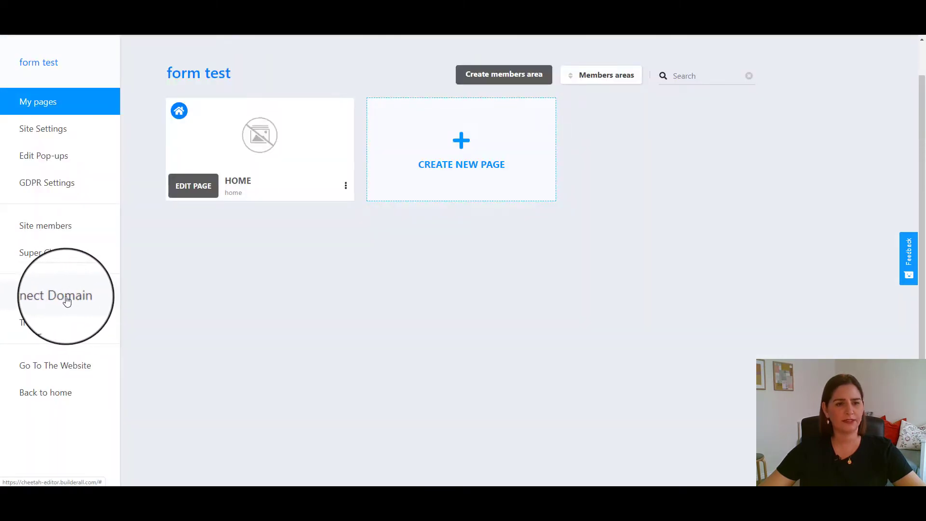
# Step: Connect marketerbreakthrough.com as the form test site's custom domain and confirm
pyautogui.click(52, 302)
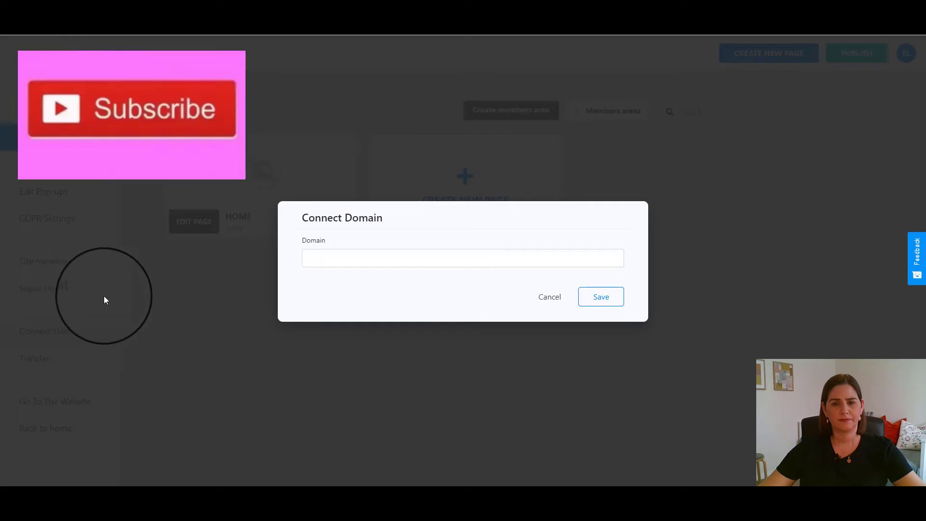
pyautogui.click(328, 254)
pyautogui.write('market')
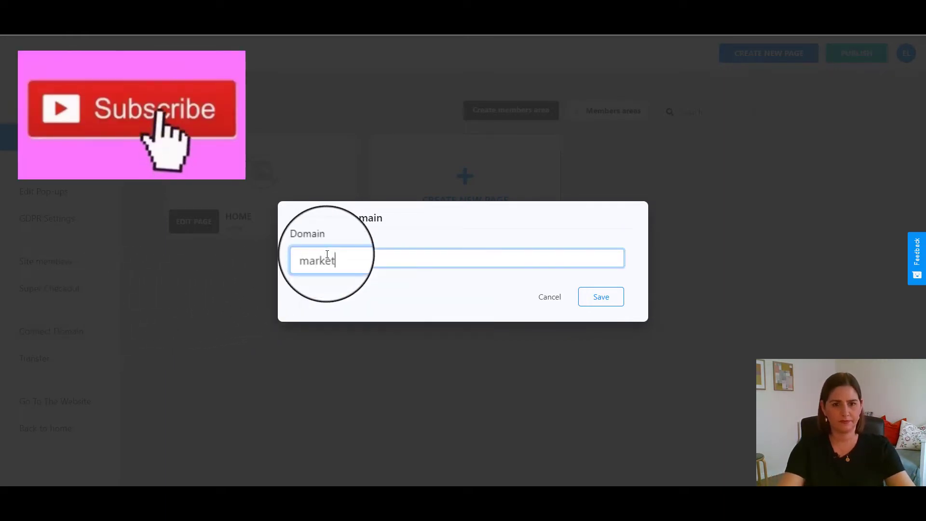
pyautogui.write('erbreak')
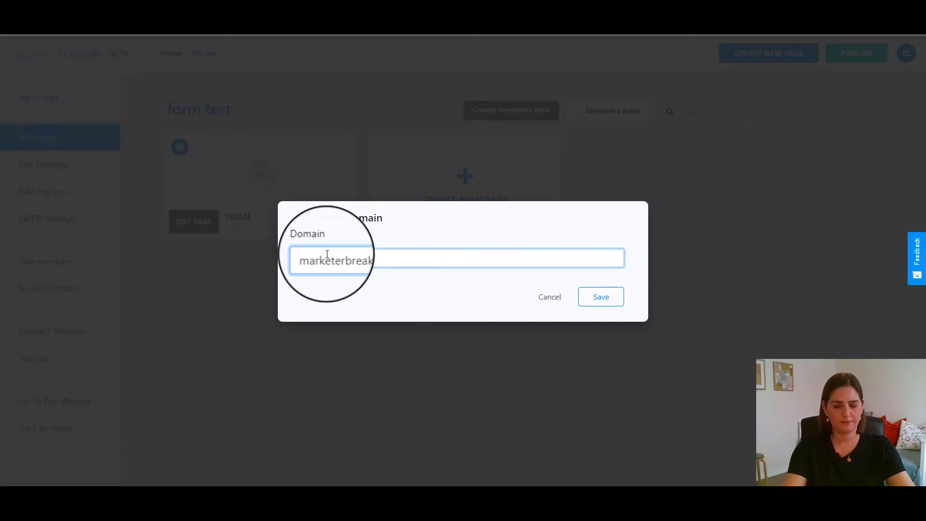
pyautogui.write('through.com')
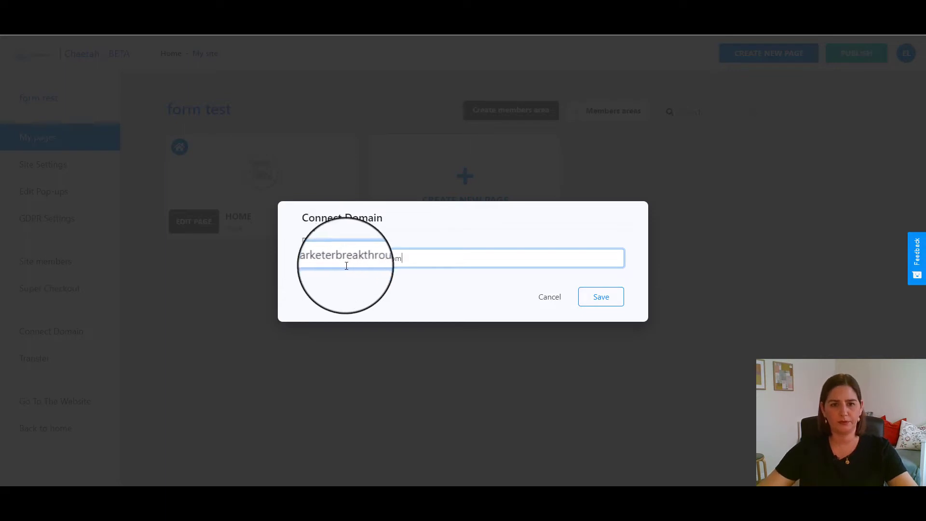
pyautogui.click(602, 301)
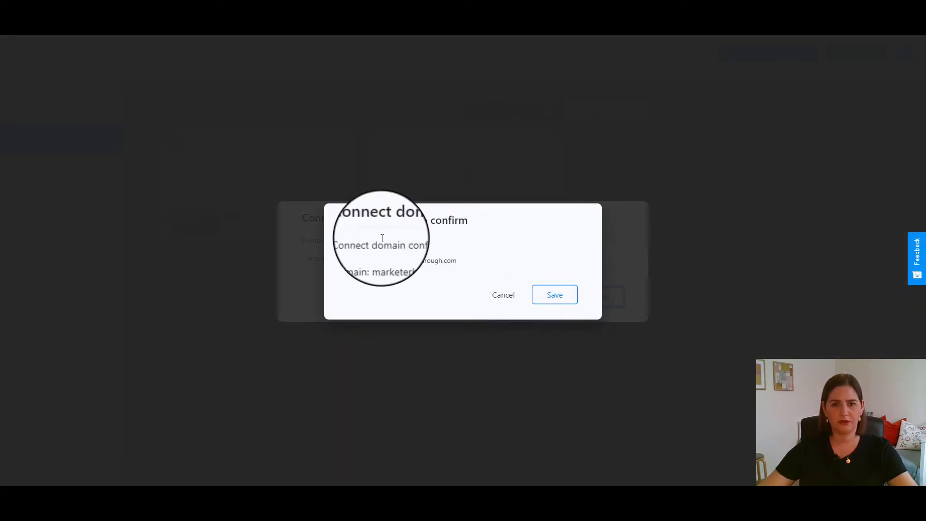
pyautogui.click(566, 300)
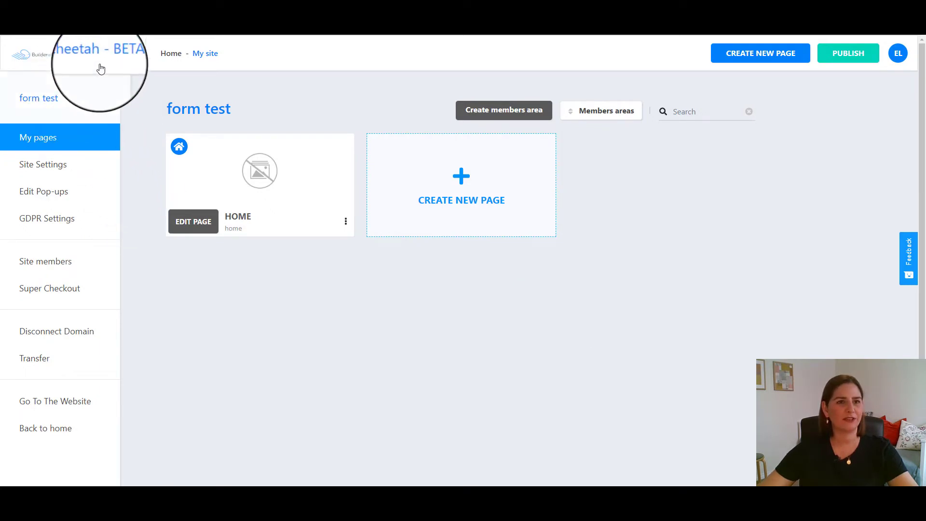
# Step: Publish FORM TEST from the Cheetah sites list and acknowledge the confirmation
pyautogui.click(169, 54)
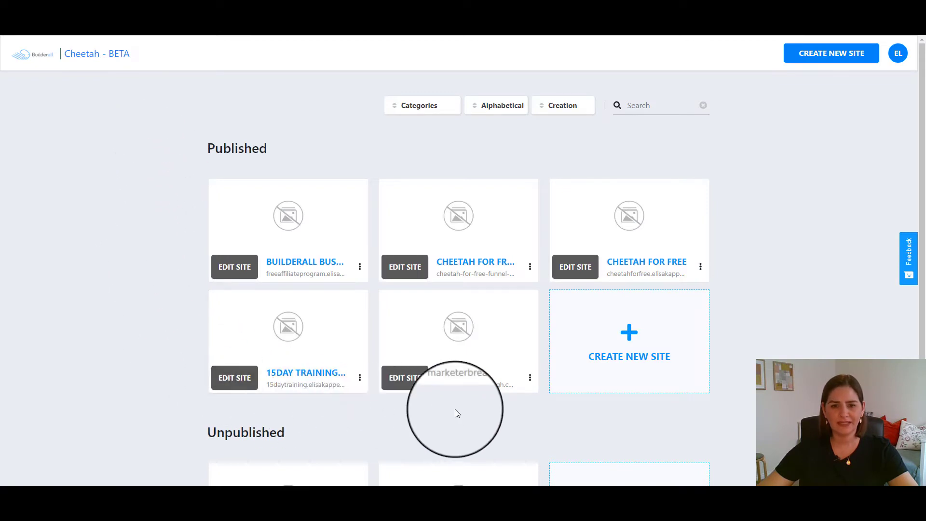
pyautogui.click(530, 377)
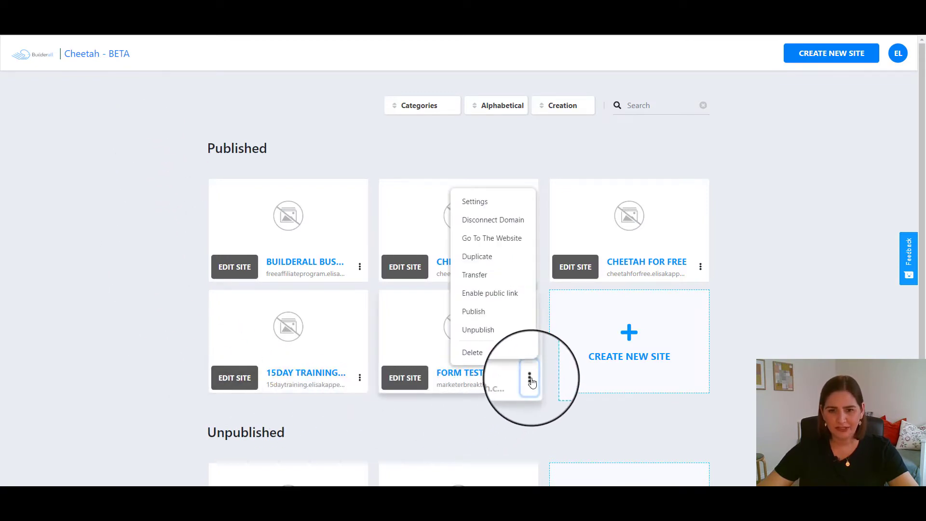
pyautogui.click(507, 314)
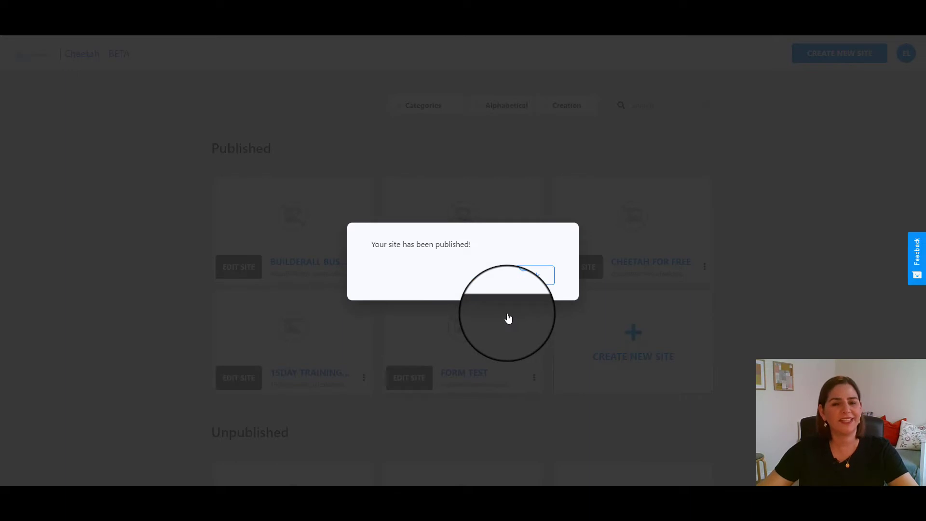
pyautogui.click(535, 275)
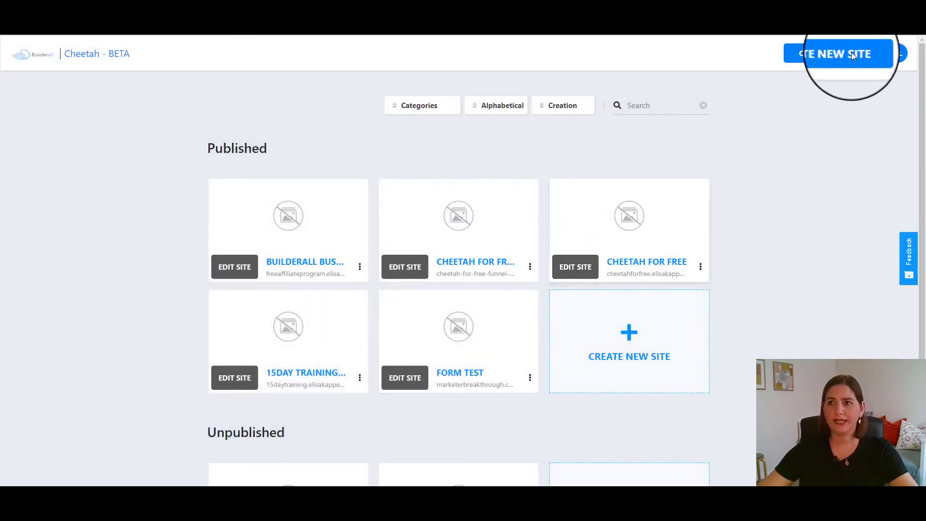
# Step: Load marketerbreakthrough.com in a Chrome incognito window, then return to the DNS Manager list
pyautogui.click(899, 38)
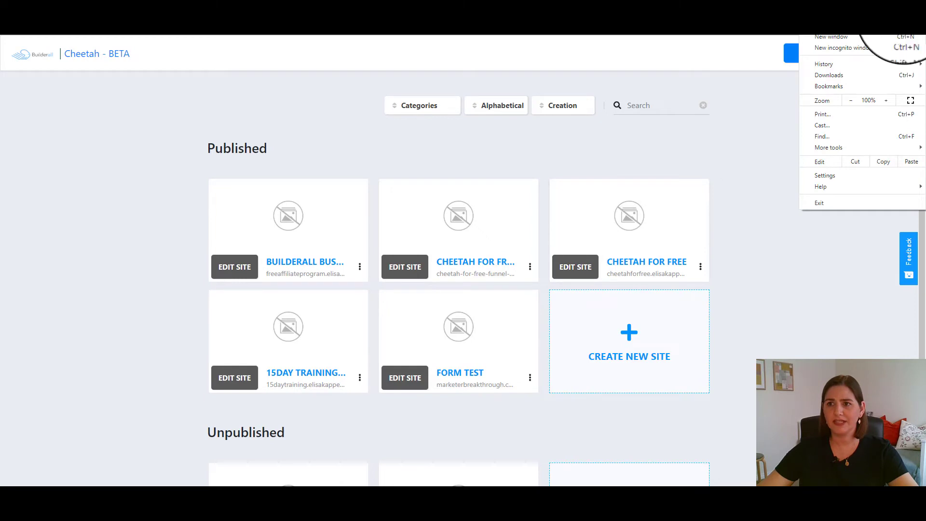
pyautogui.click(863, 55)
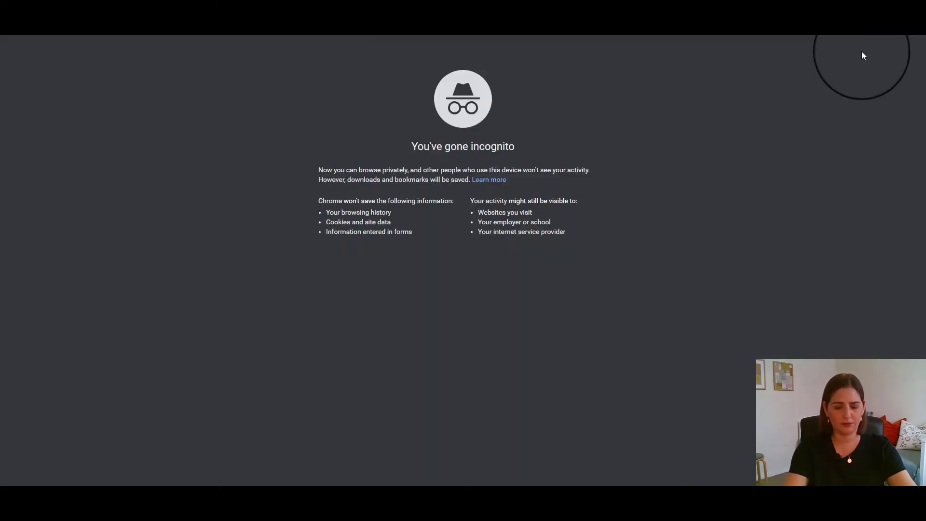
pyautogui.press('Return')
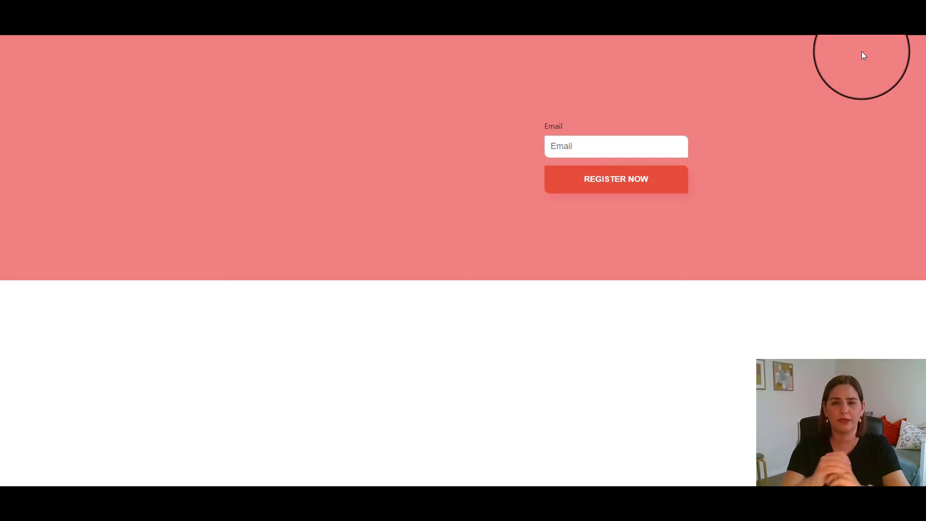
pyautogui.click(898, 36)
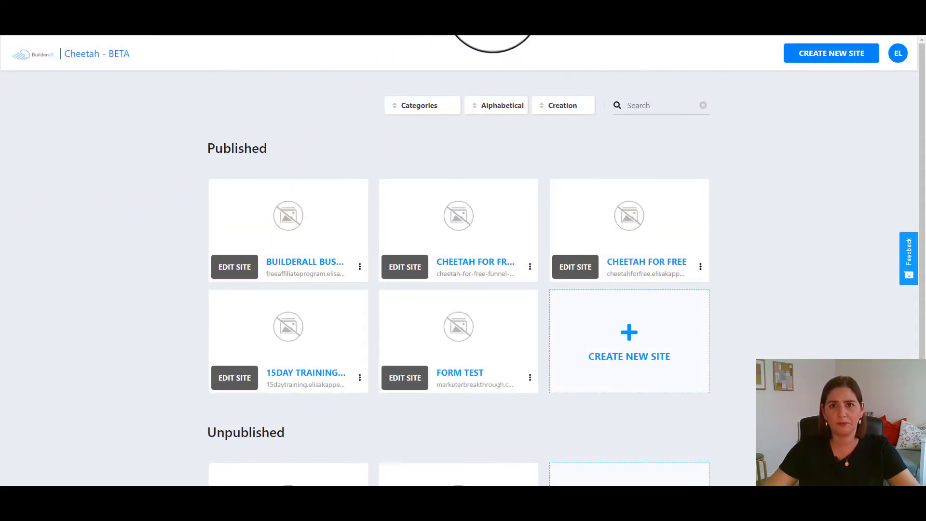
pyautogui.click(492, 35)
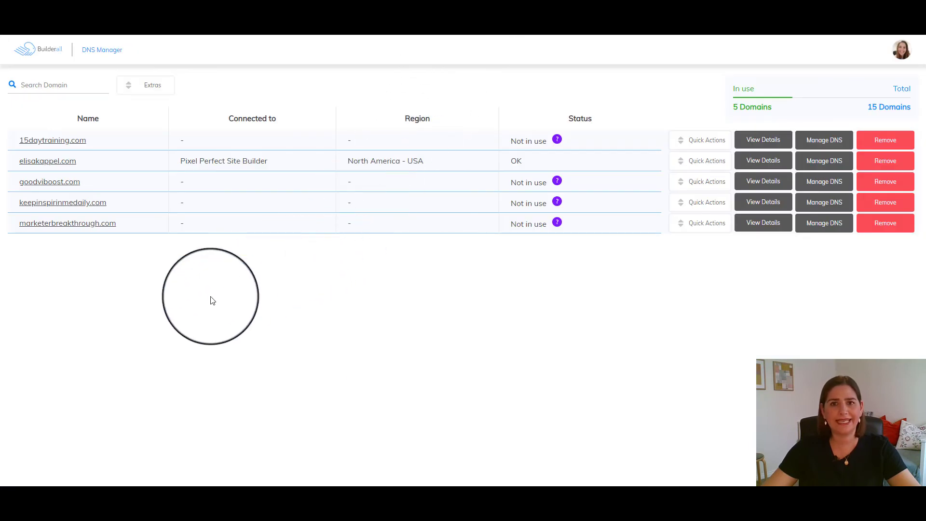